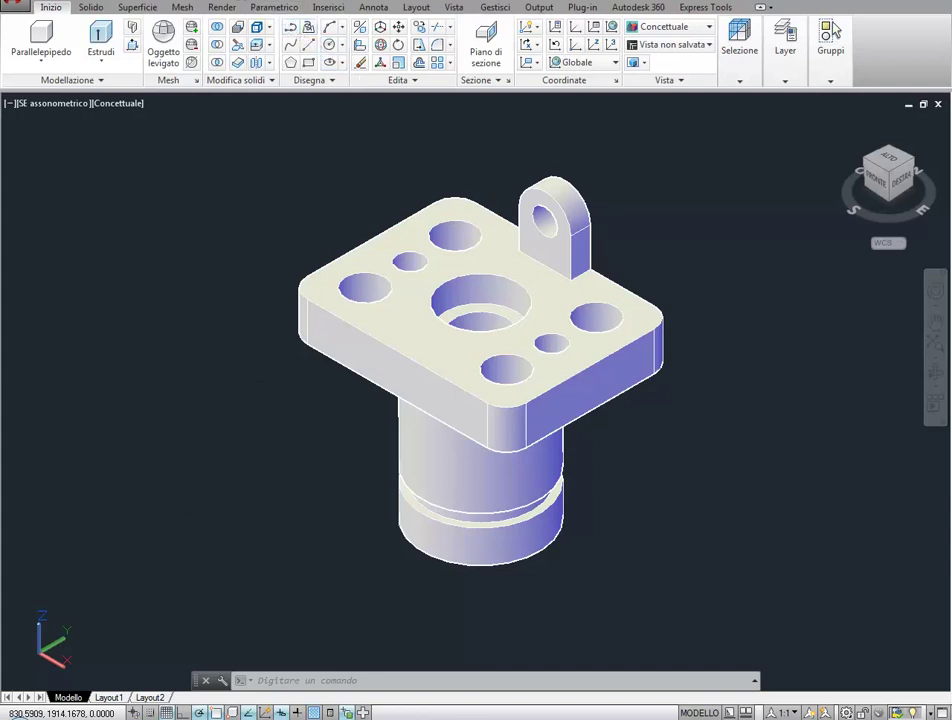
Open the Geometria piatta (Flatshot) dialog from the Sezione panel and move it beside the model
left_click(500, 82)
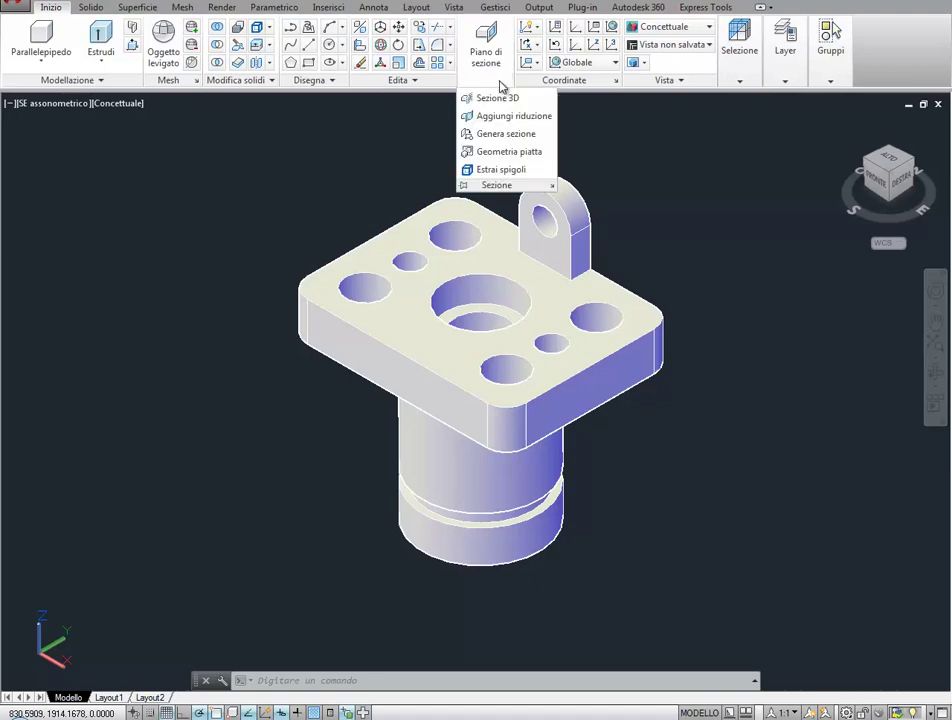
left_click(502, 152)
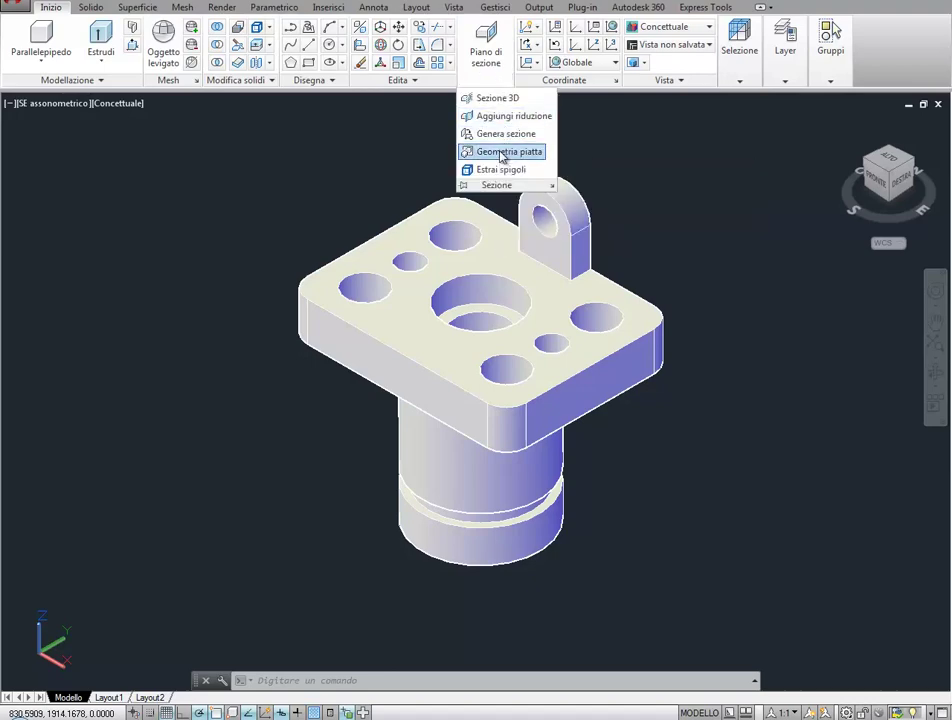
left_click_drag(510, 155, 772, 135)
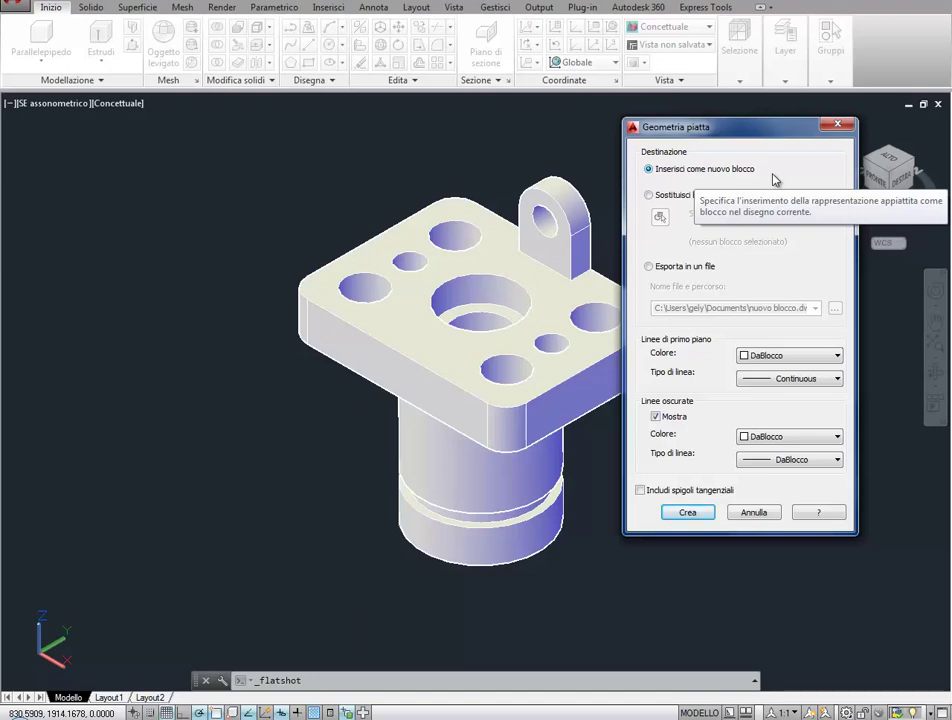
left_click_drag(735, 134, 705, 150)
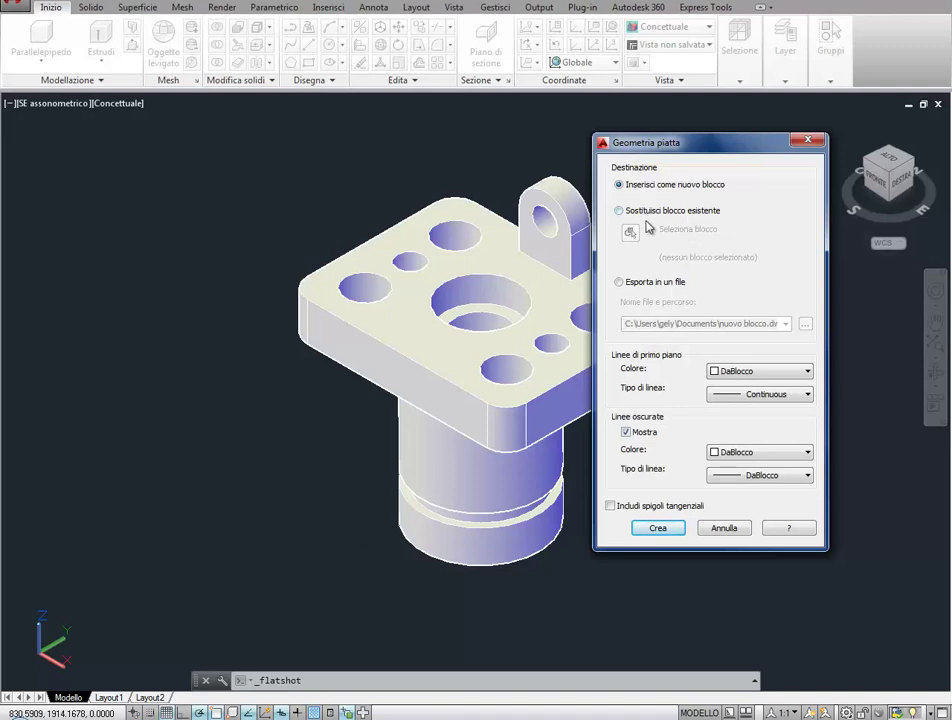
Keep Inserisci come nuovo blocco as the output and set foreground line colour to DaLayer
left_click(634, 283)
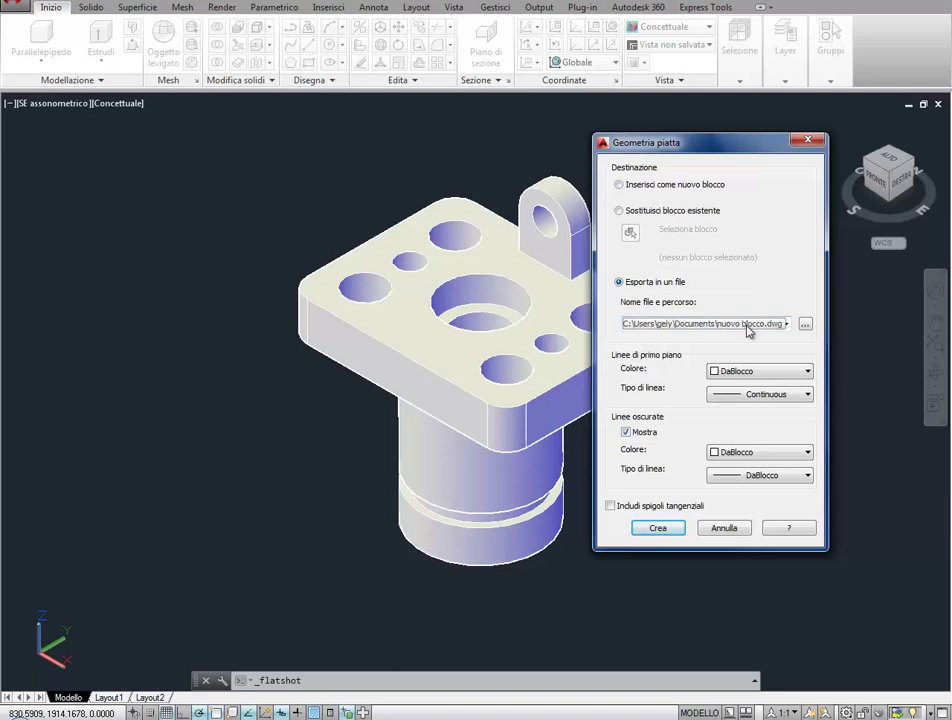
key("alt+i")
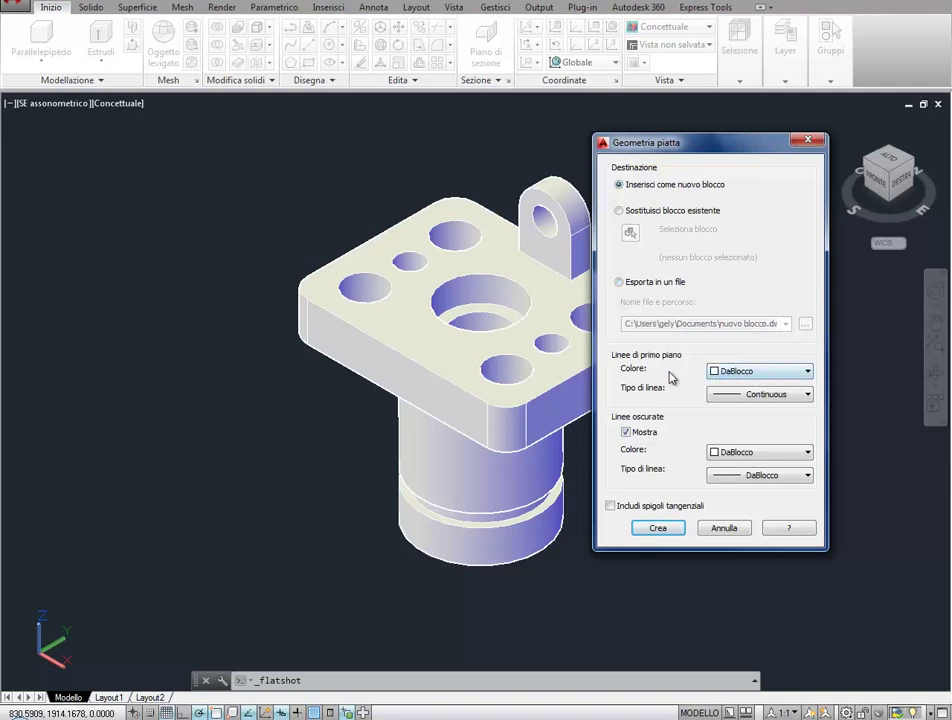
left_click(735, 375)
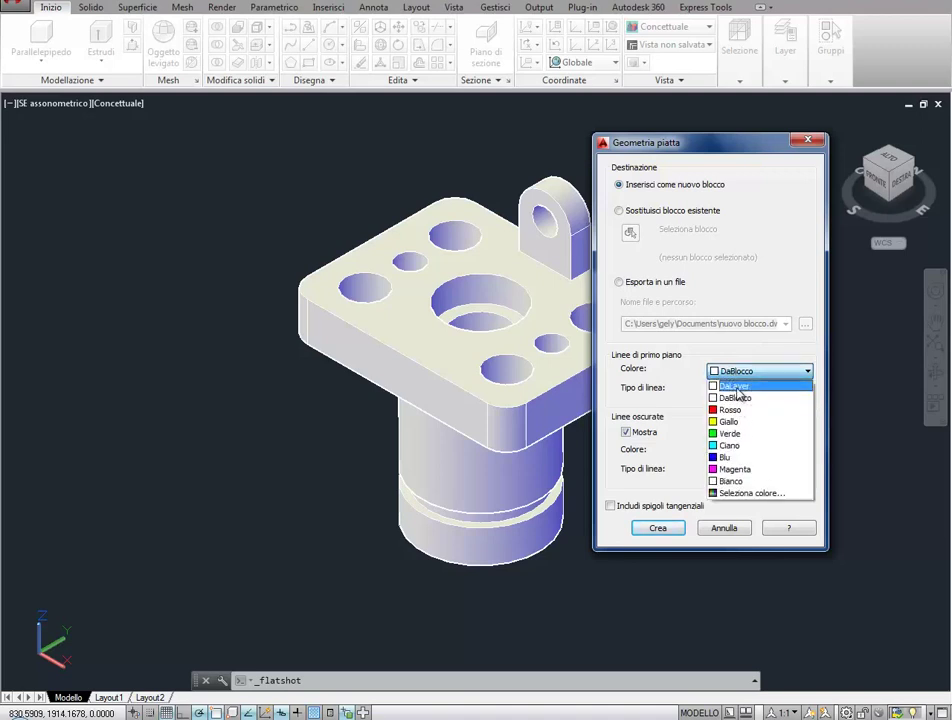
left_click(737, 387)
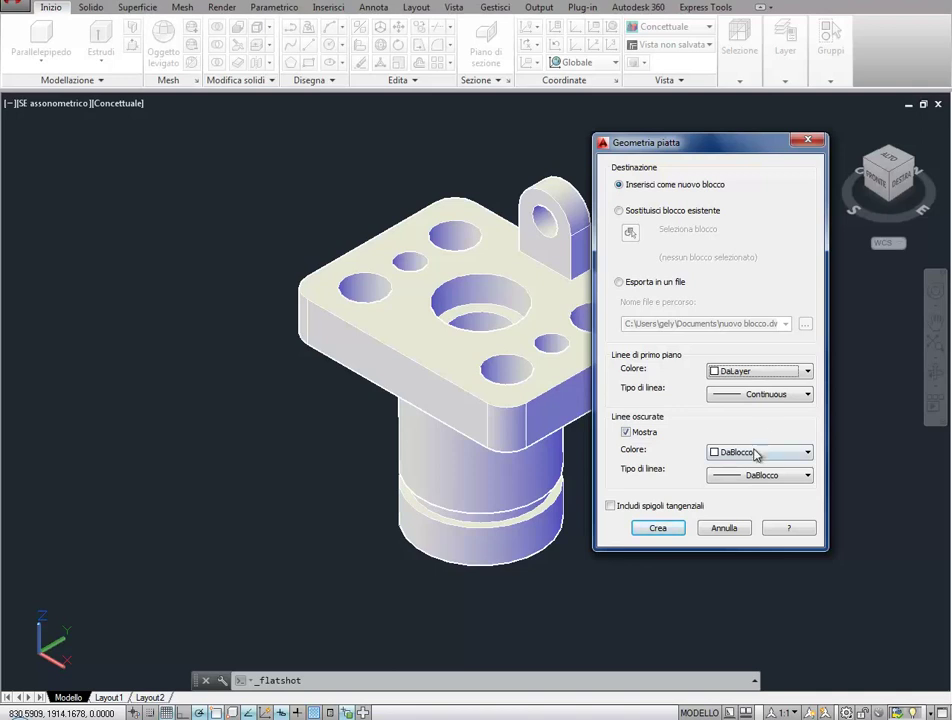
Make hidden lines Rosso (red) with the TRATTEGGIATA2 dashed linetype
left_click(748, 452)
left_click(742, 491)
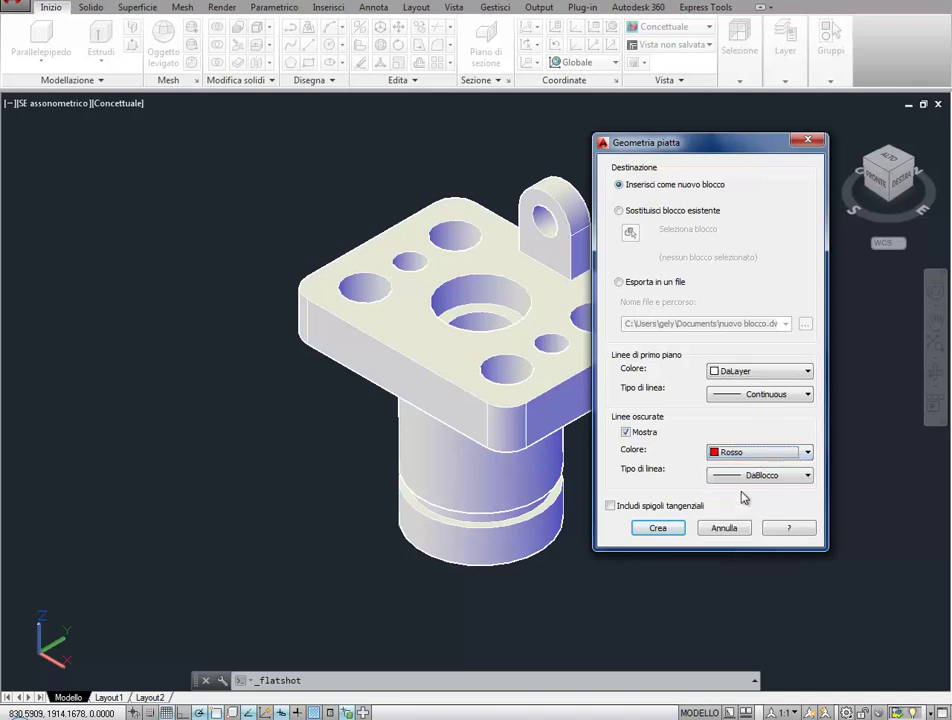
left_click(771, 477)
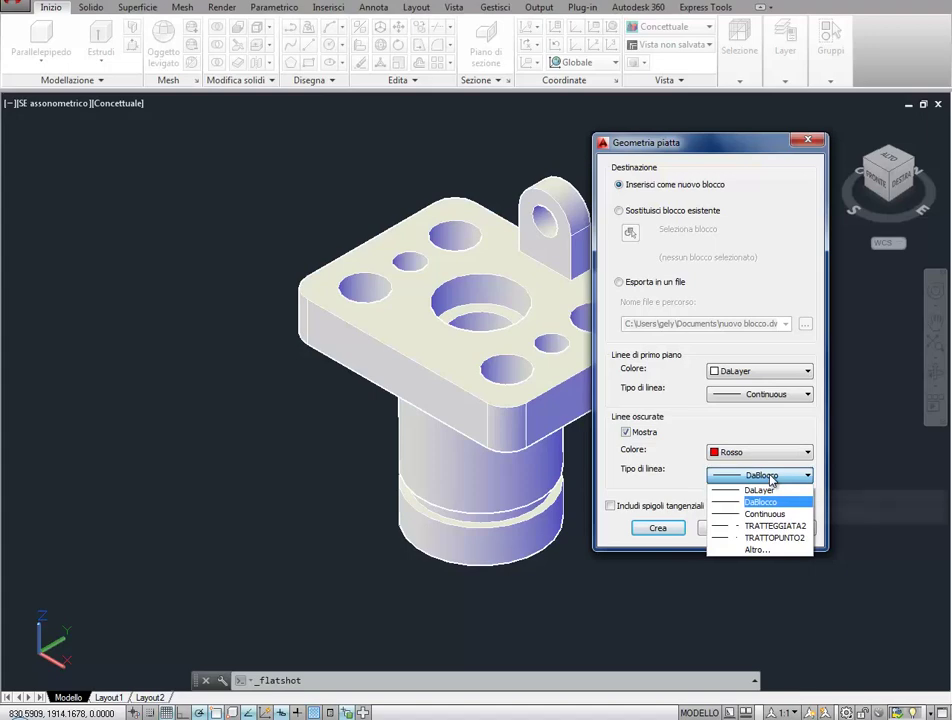
left_click(775, 527)
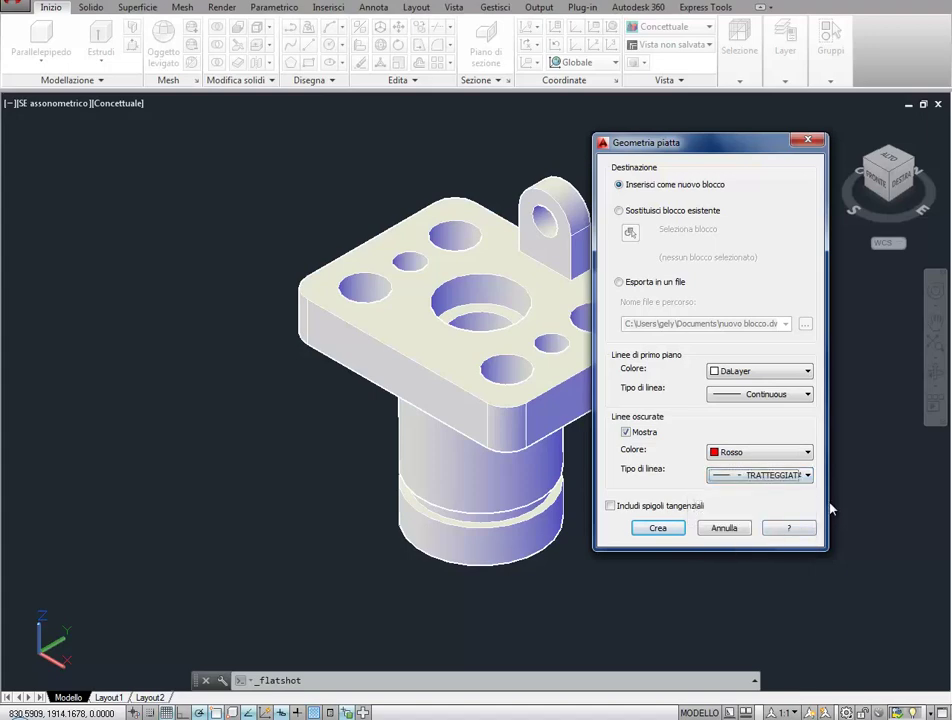
Create the flatshot block and insert it lower right of the part with default X/Y scale and zero rotation
left_click(652, 528)
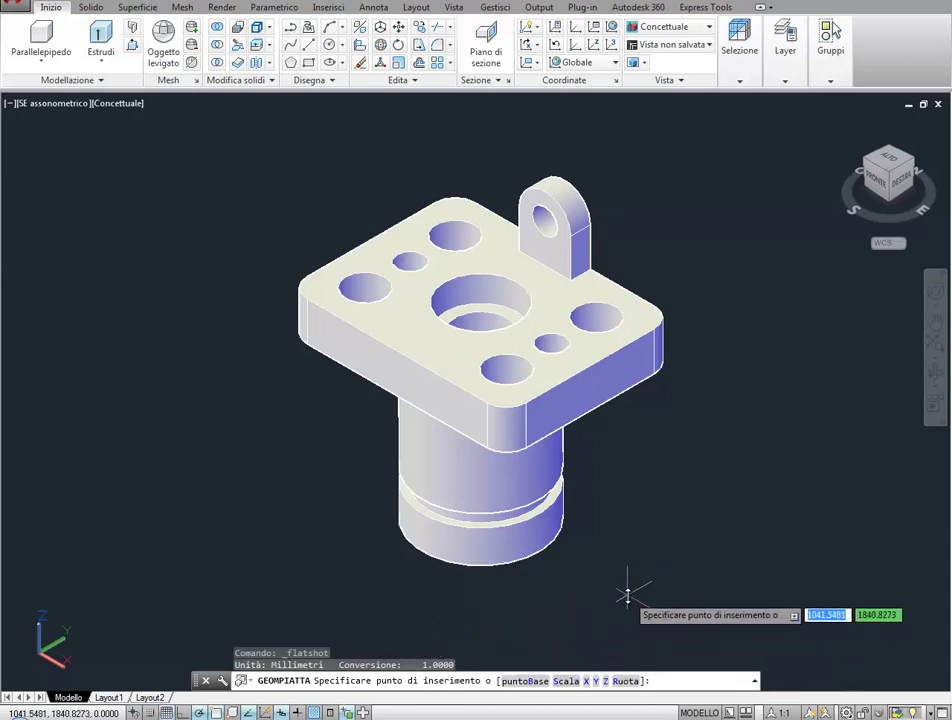
left_click(693, 581)
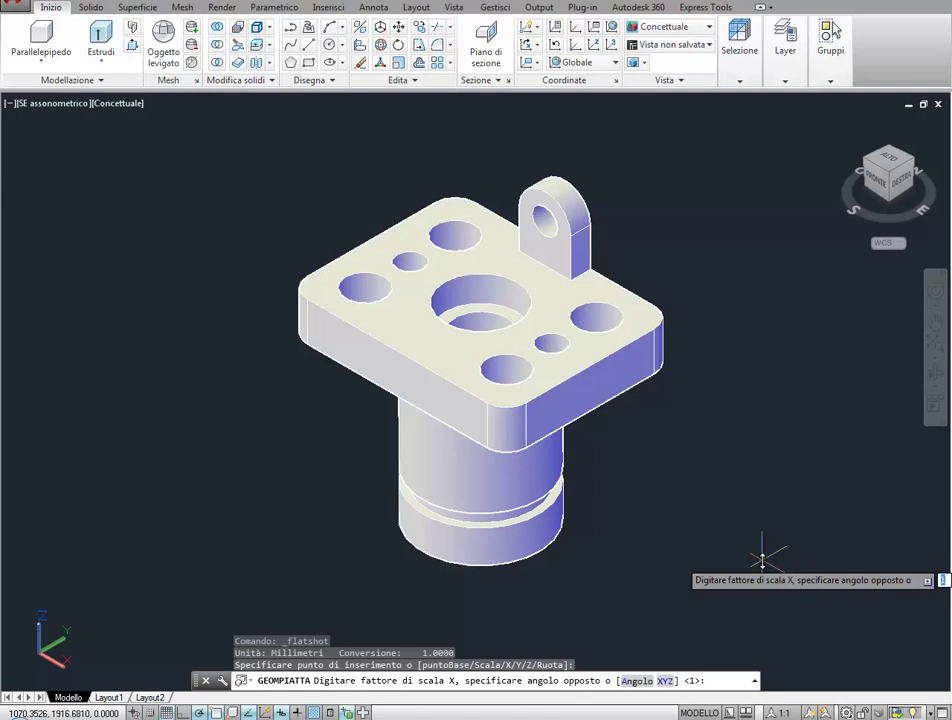
key("Return")
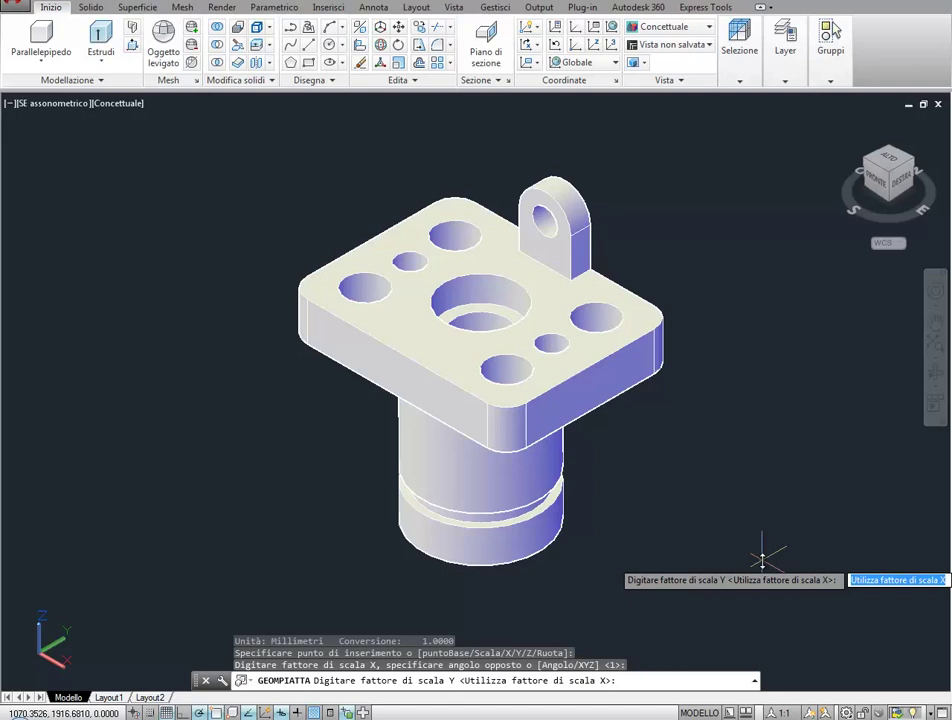
key("Return")
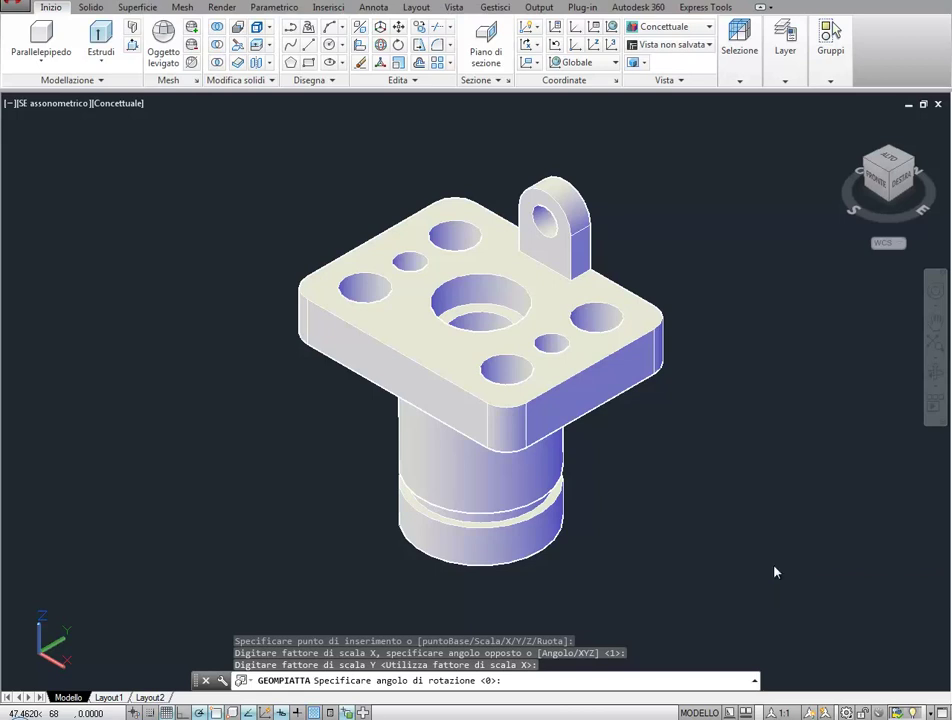
key("Return")
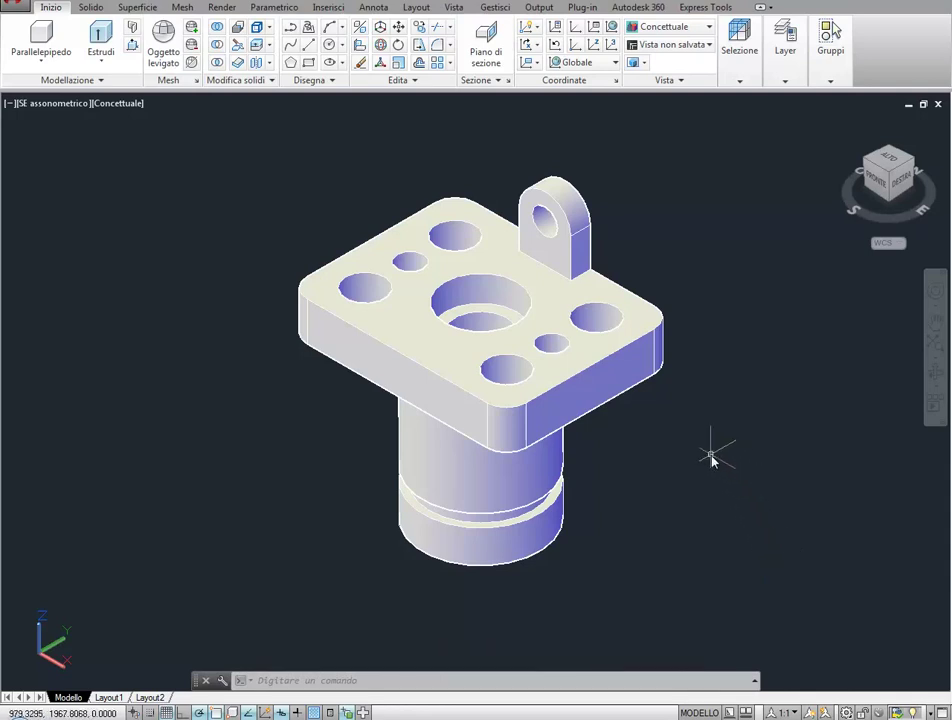
scroll(711, 459, "down", 3)
mouse_move(714, 457)
middle_mouse_down()
mouse_move(436, 431)
mouse_move(351, 440)
middle_mouse_up()
scroll(464, 427, "down", 2)
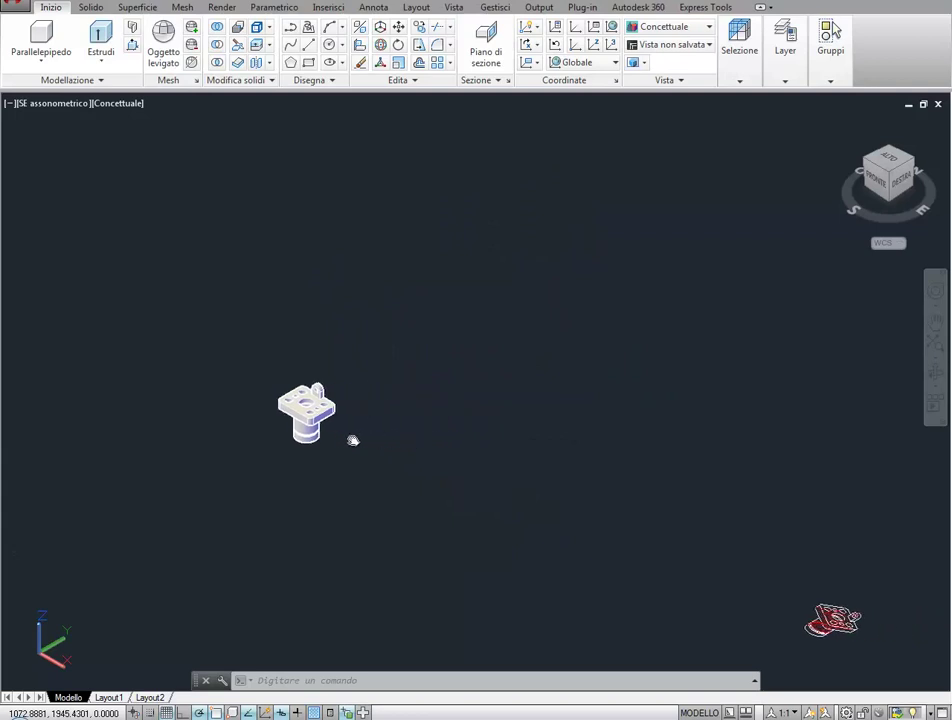
middle_click_drag(567, 494, 489, 383)
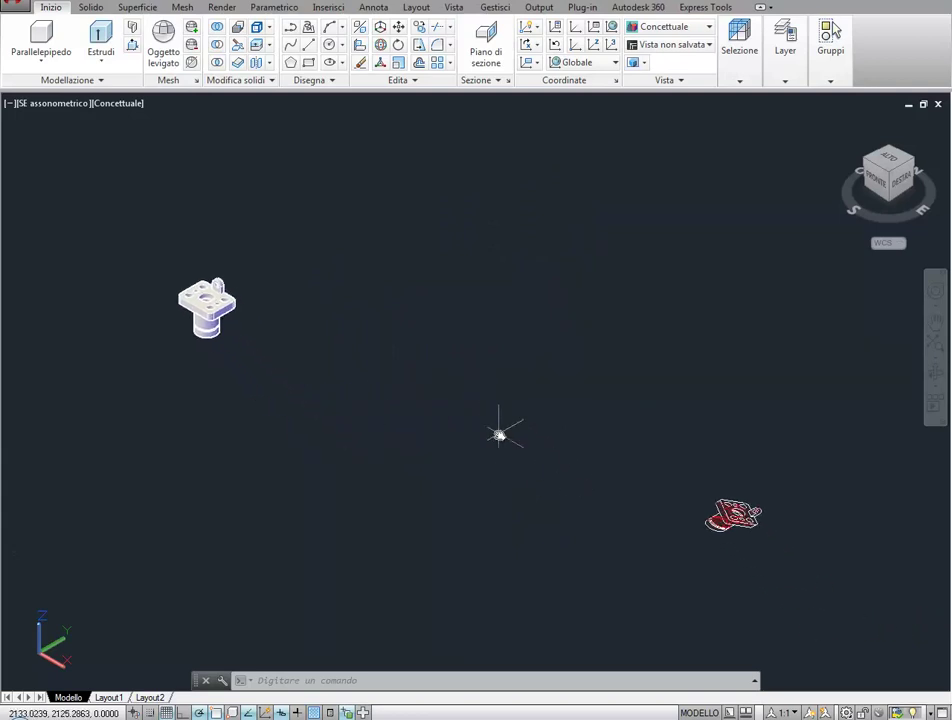
scroll(750, 548, "up", 2)
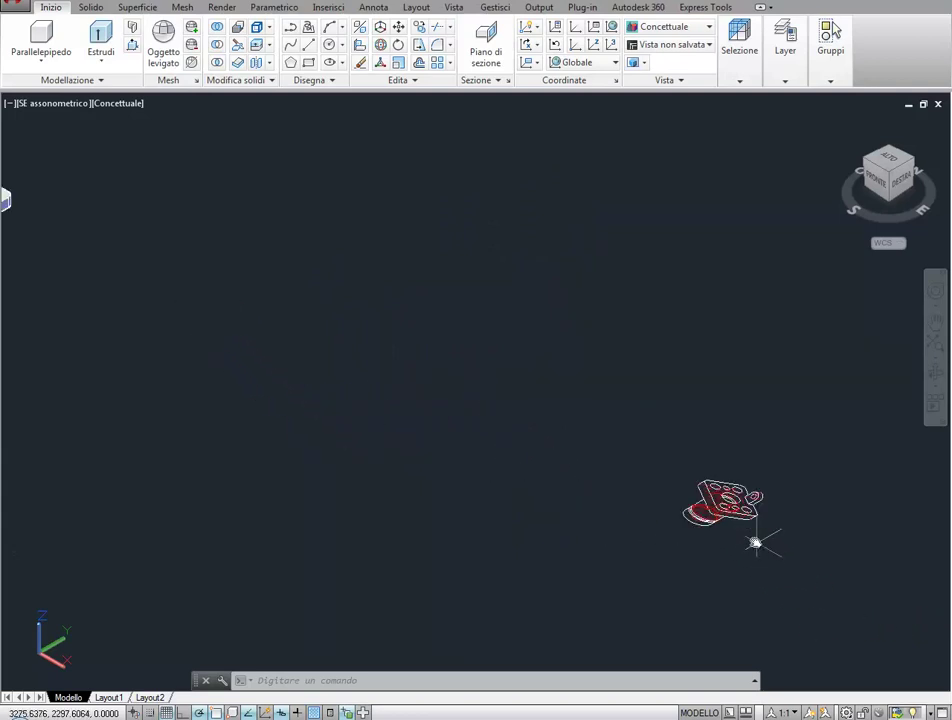
scroll(702, 505, "up", 4)
scroll(702, 505, "up", 3)
middle_click_drag(702, 505, 541, 508)
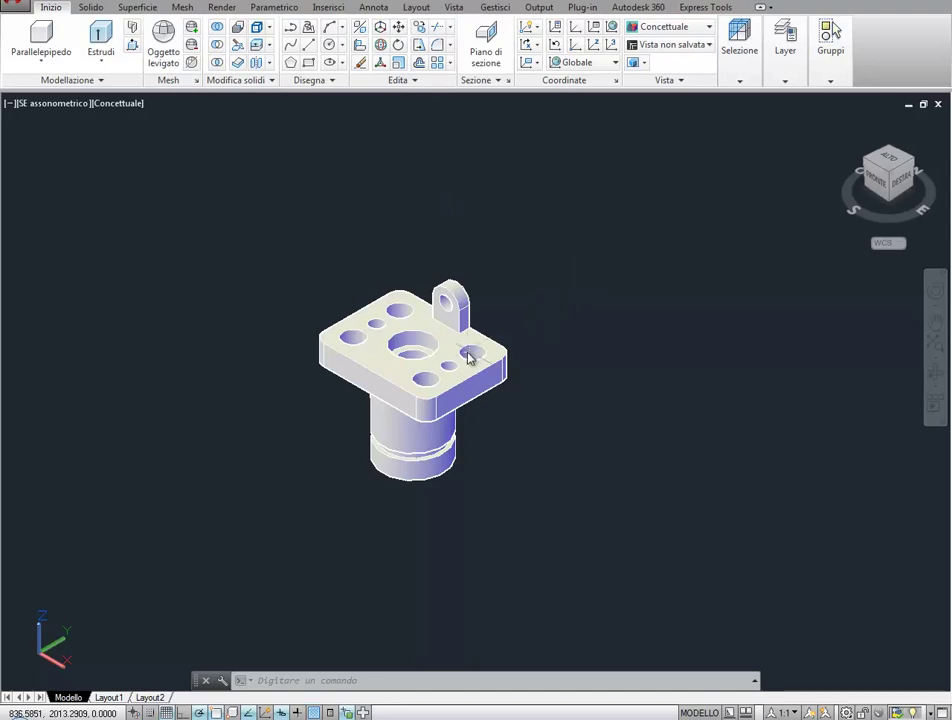
Move the 3D part from a base point at its bottom to the origin #0,0
left_click(520, 340)
type("m")
key("Return")
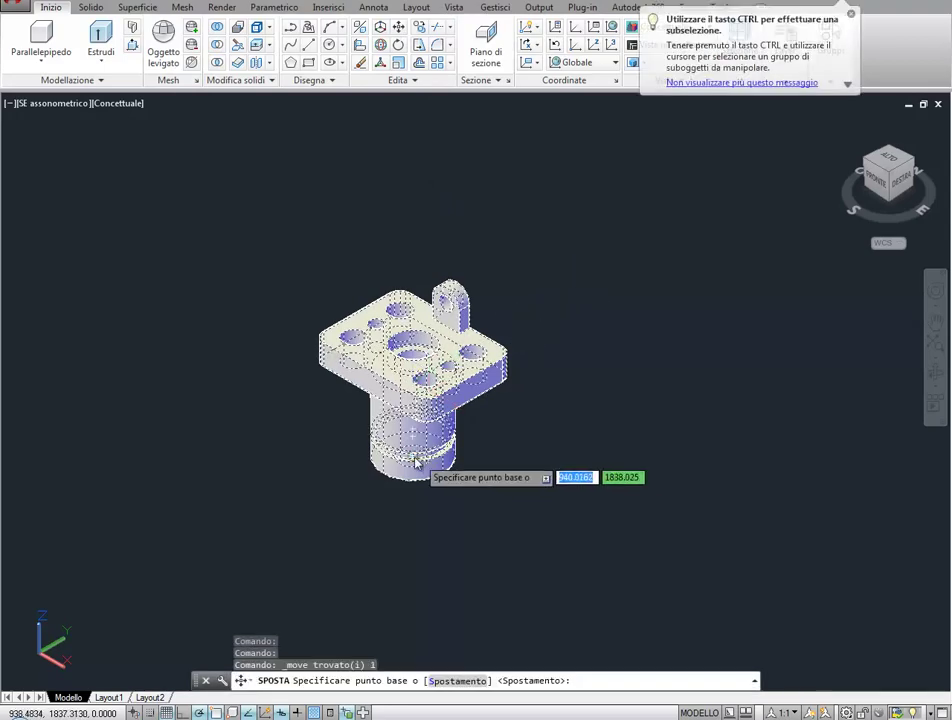
left_click(413, 456)
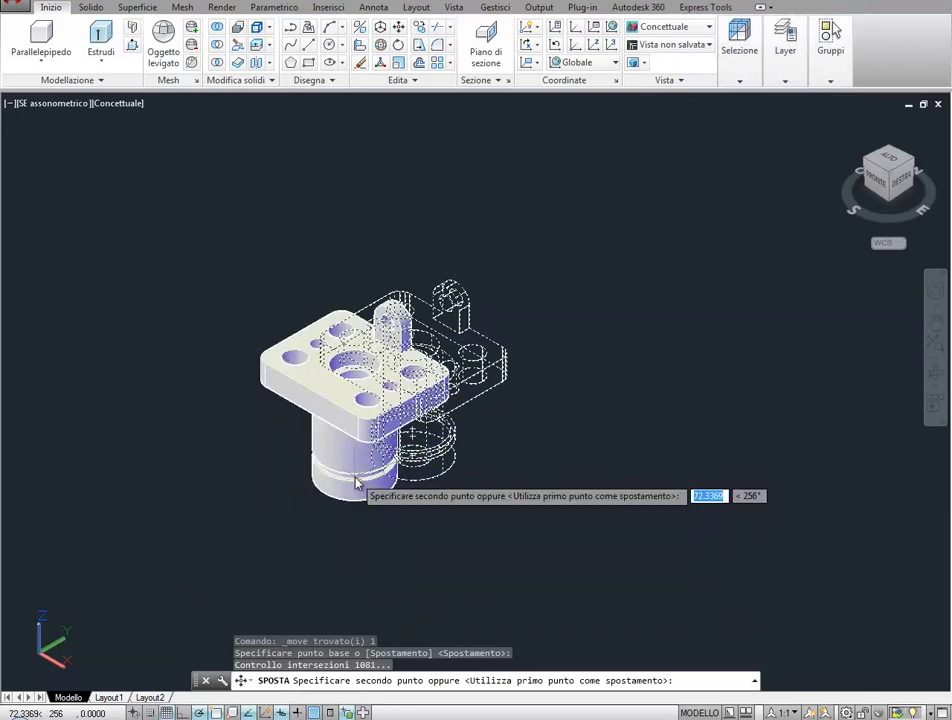
type("#")
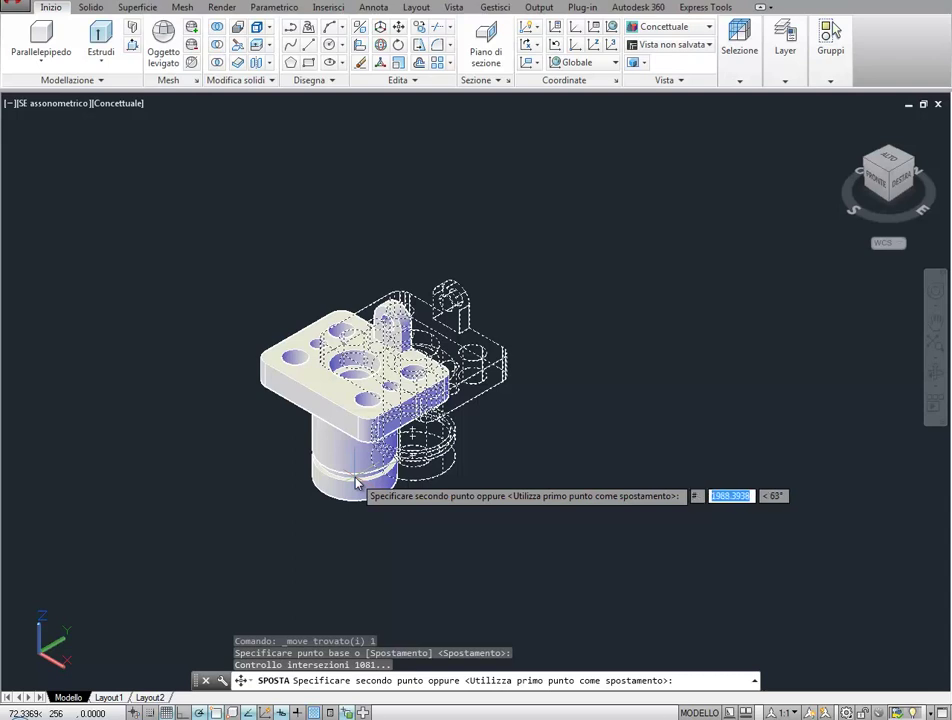
type("0,0")
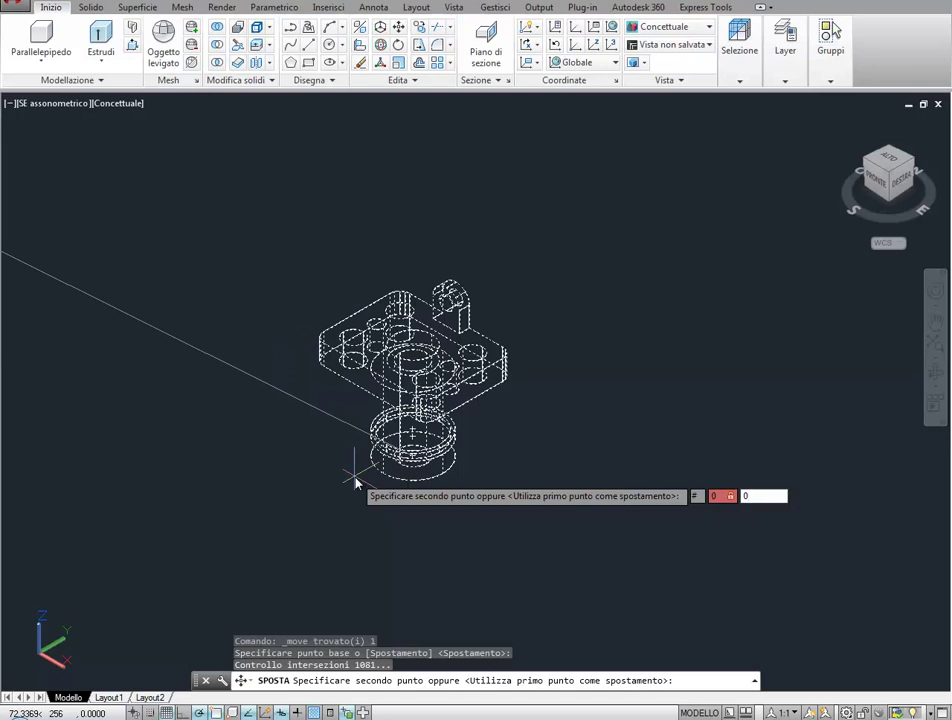
key("Return")
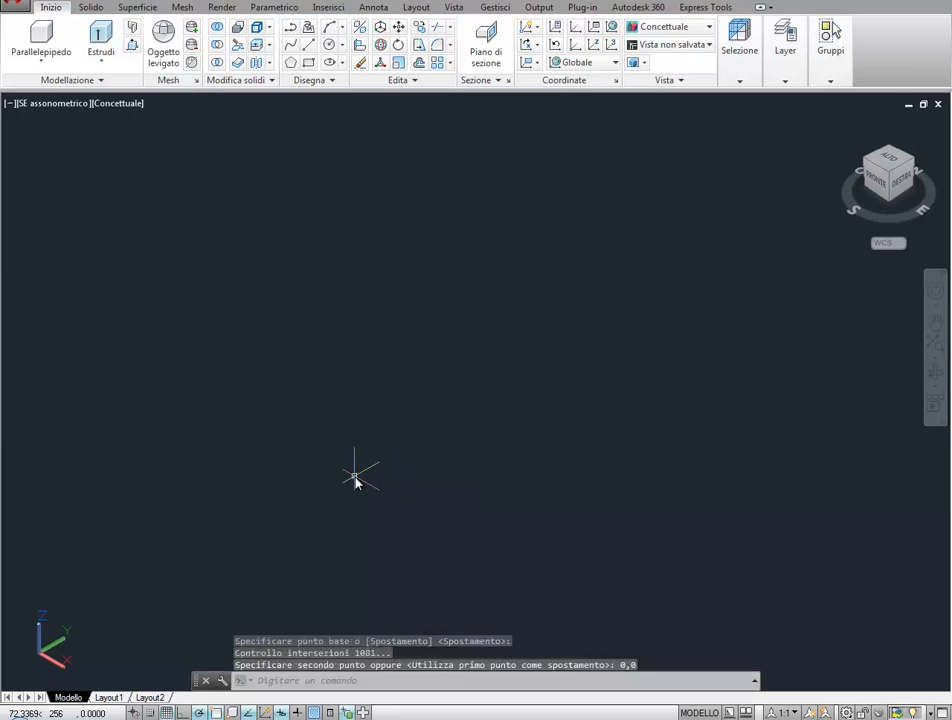
Zoom extents, switch to the FRONTE view, and create a second flatshot with the same settings
middle_click(355, 478)
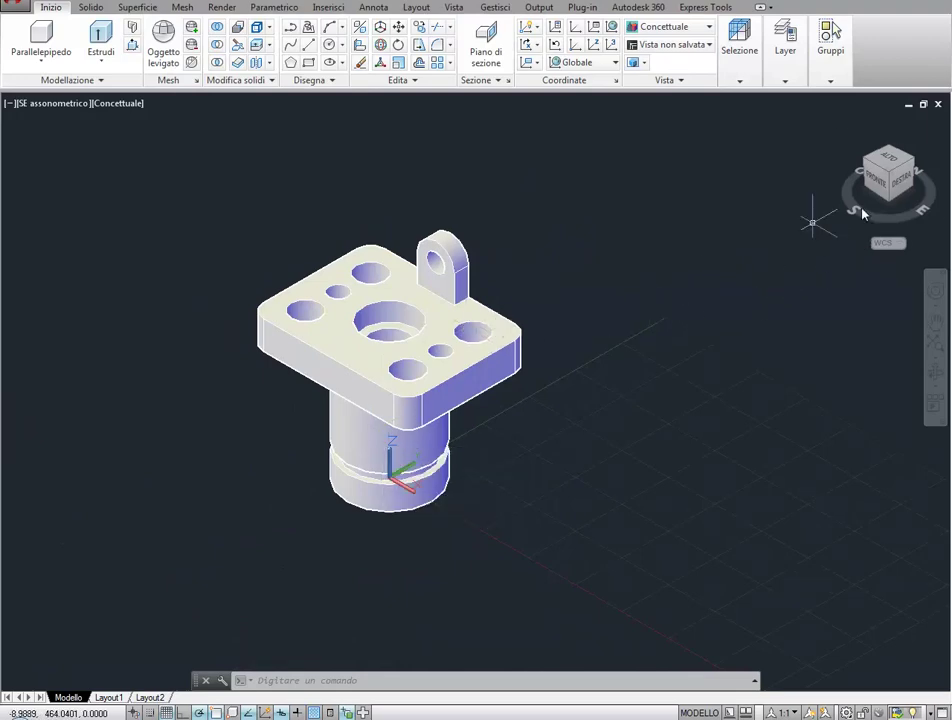
mouse_move(876, 180)
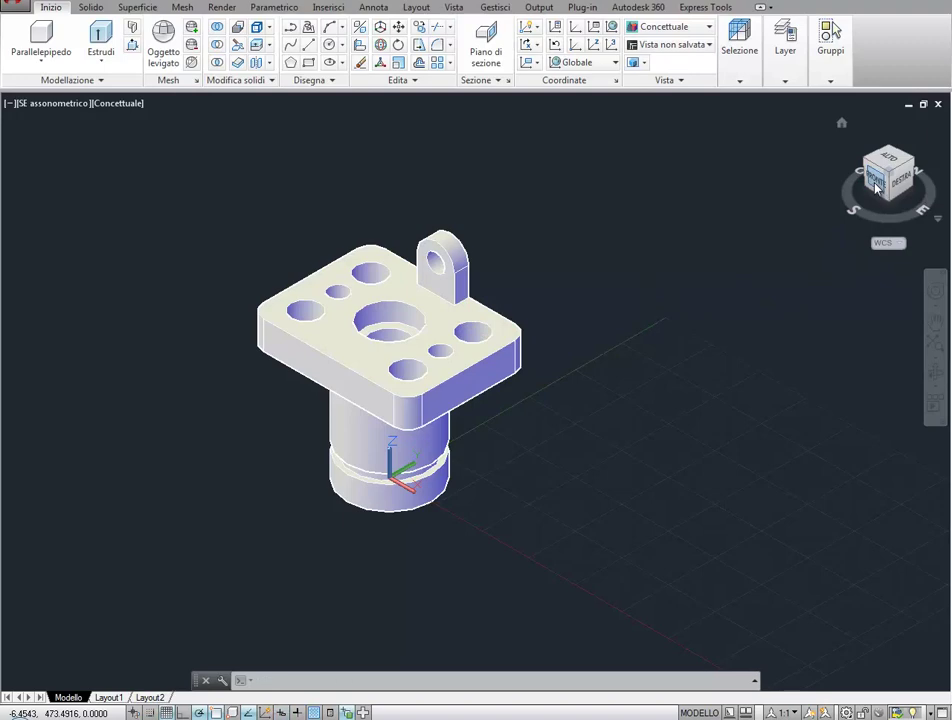
left_click(877, 186)
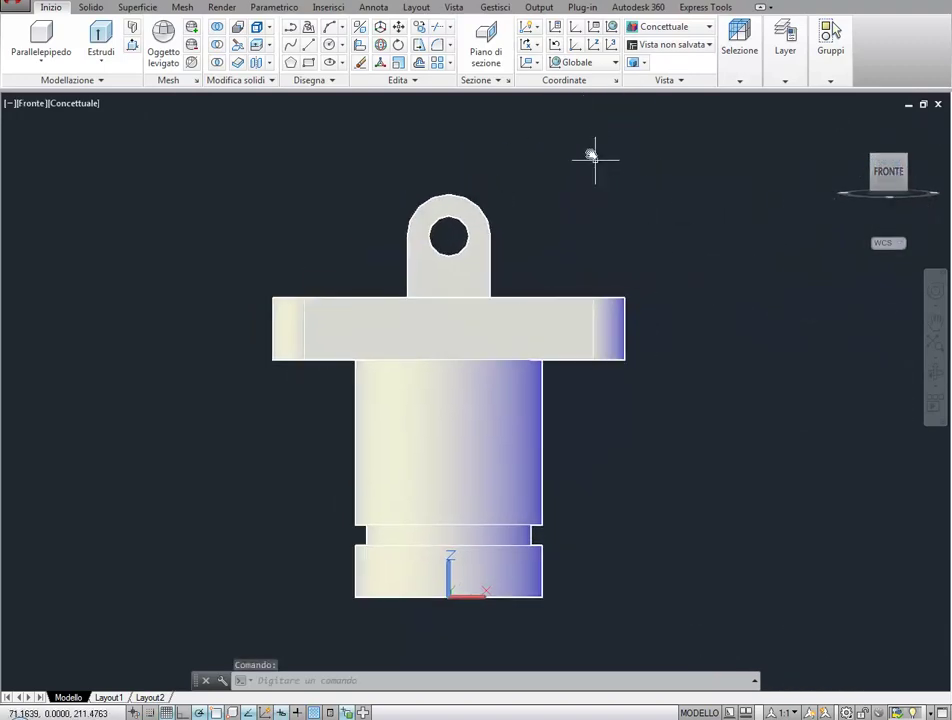
left_click(499, 80)
left_click(512, 152)
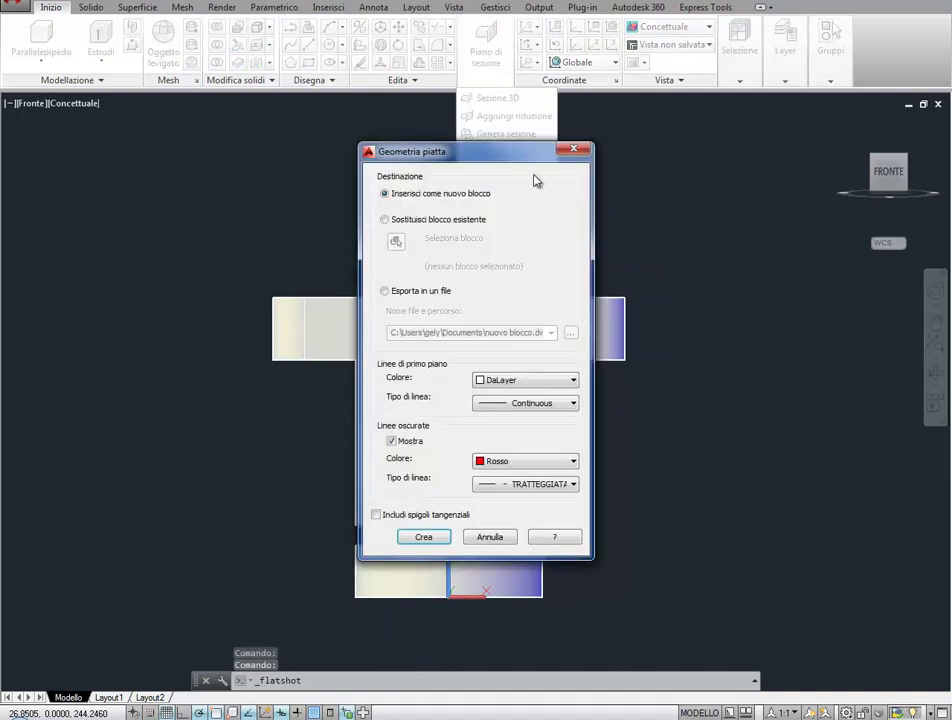
left_click(424, 537)
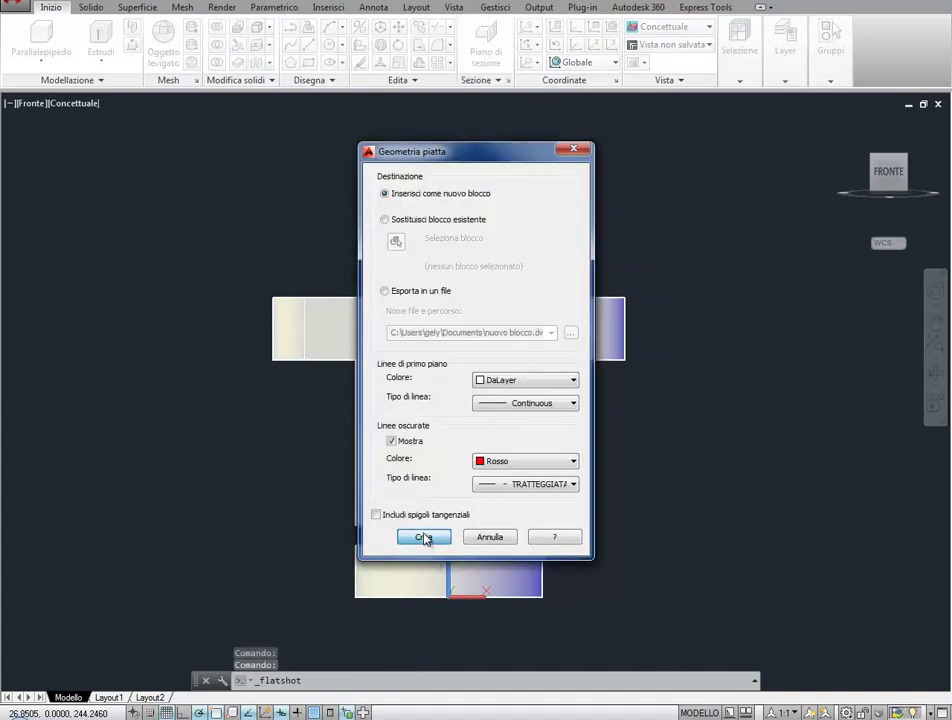